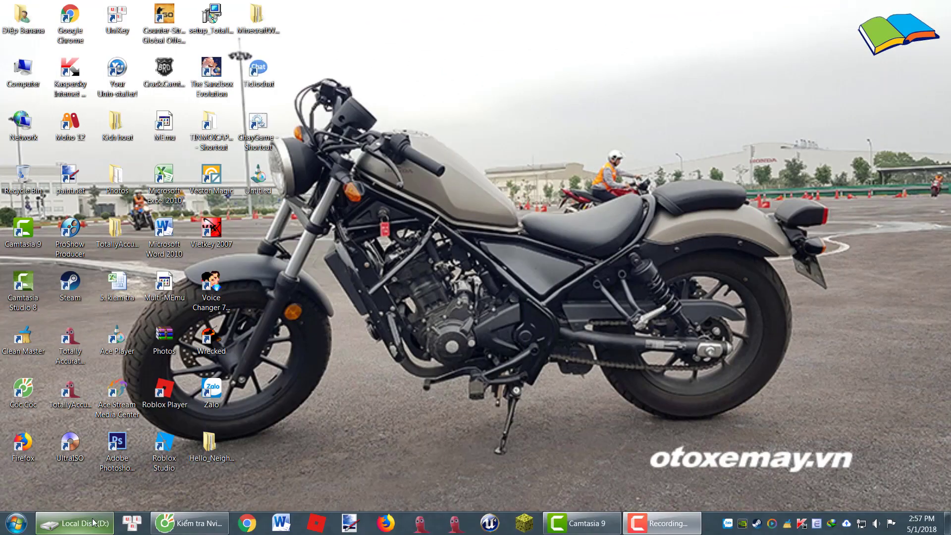
# - Bring up the drive D: folder window, then open the advanced sharing settings from the Network and Sharing Center
pyautogui.click(74, 523)
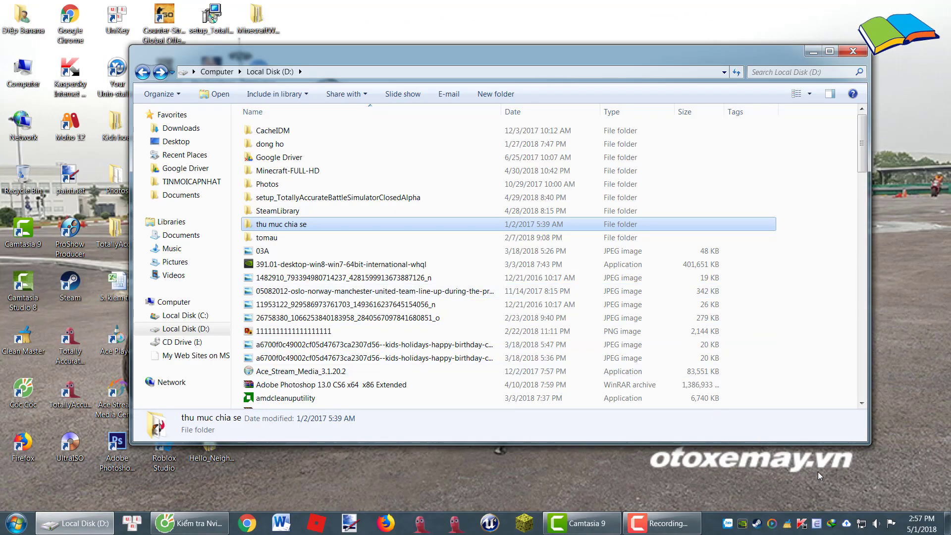
pyautogui.rightClick(862, 526)
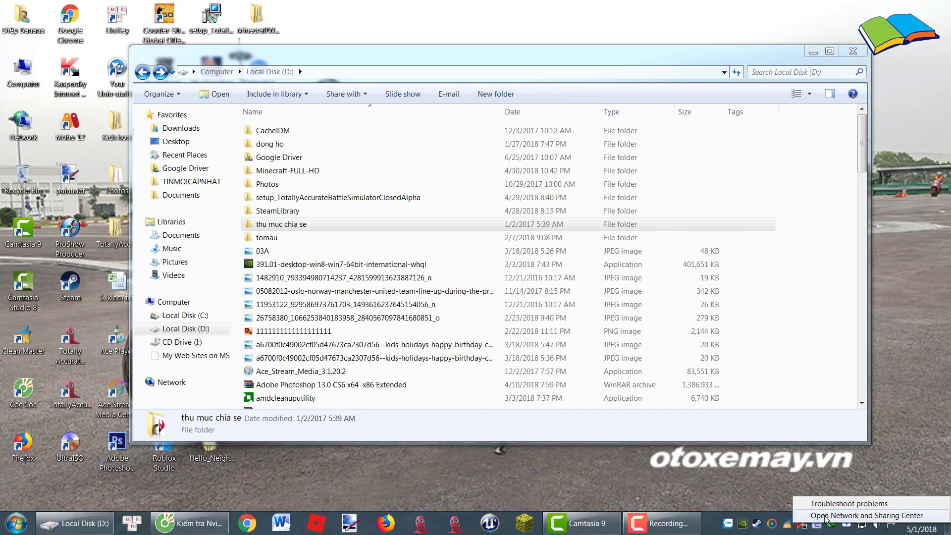
pyautogui.click(885, 516)
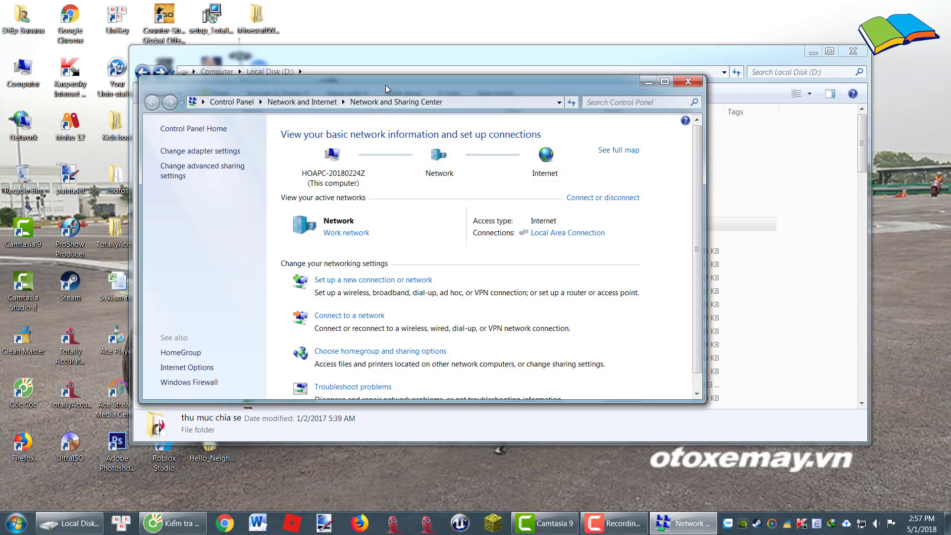
pyautogui.doubleClick(385, 85)
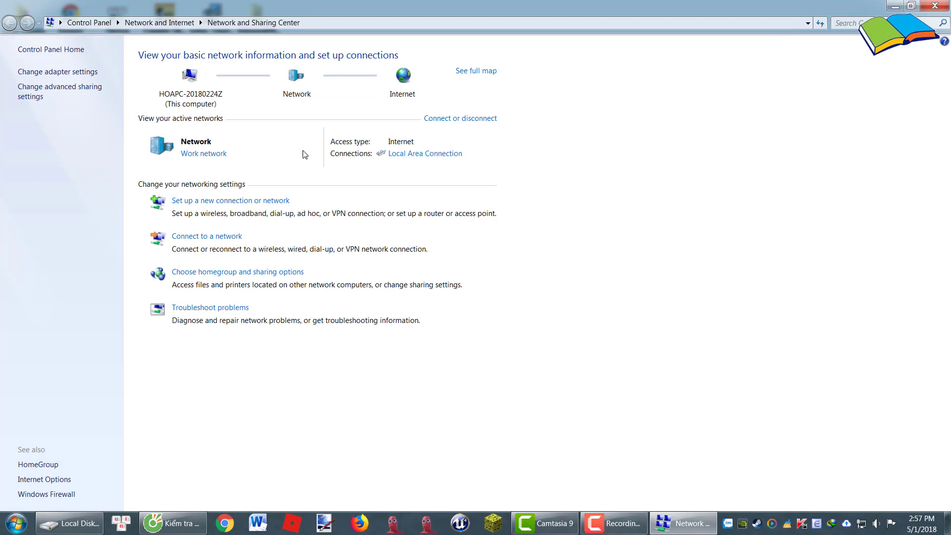
pyautogui.click(37, 99)
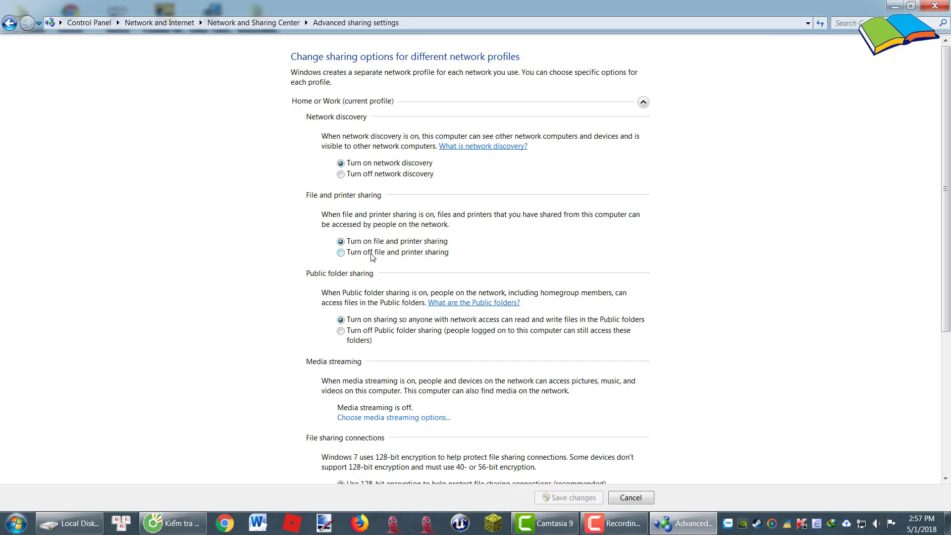
# - Review the Home or Work profile's discovery, file, public folder, password protected and HomeGroup sharing options, and return to the Network and Sharing Center
pyautogui.scroll(-1, 529, 254)
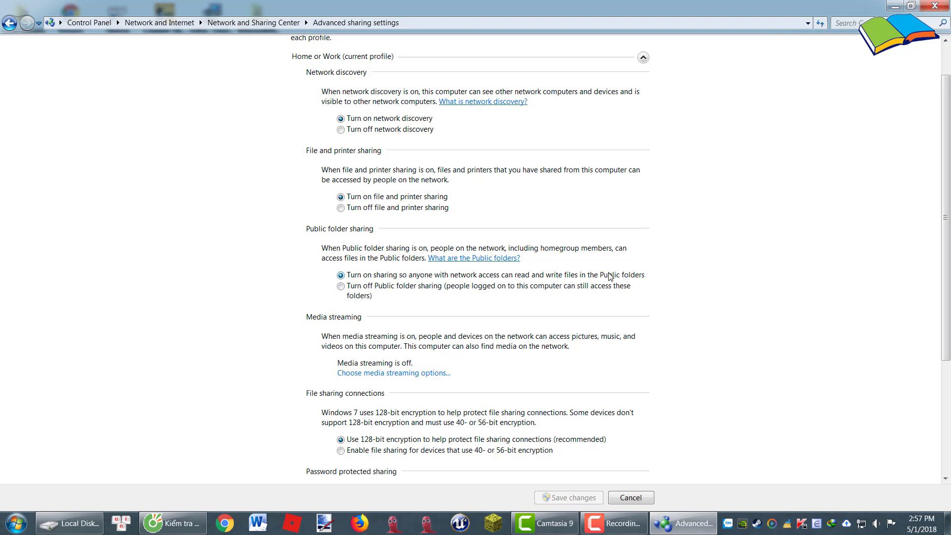
pyautogui.scroll(-5, 419, 353)
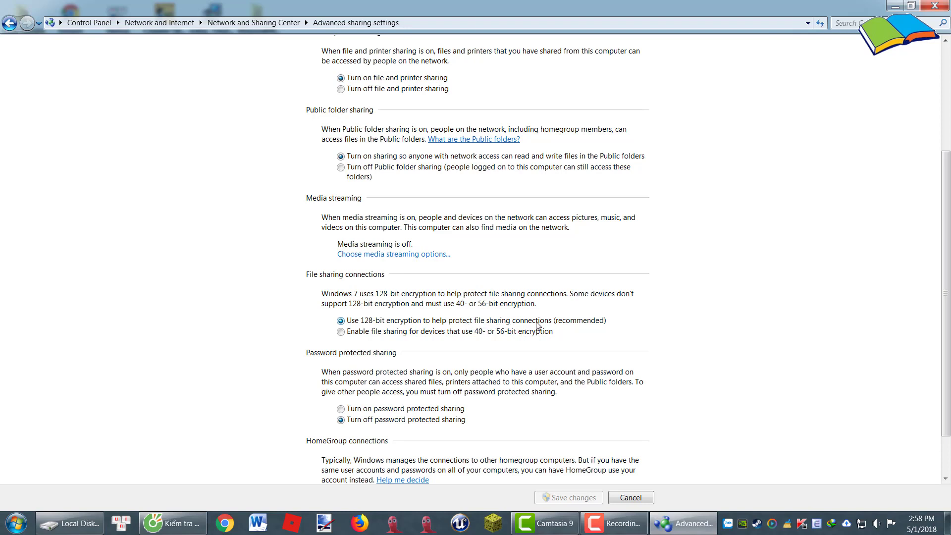
pyautogui.scroll(-1, 450, 358)
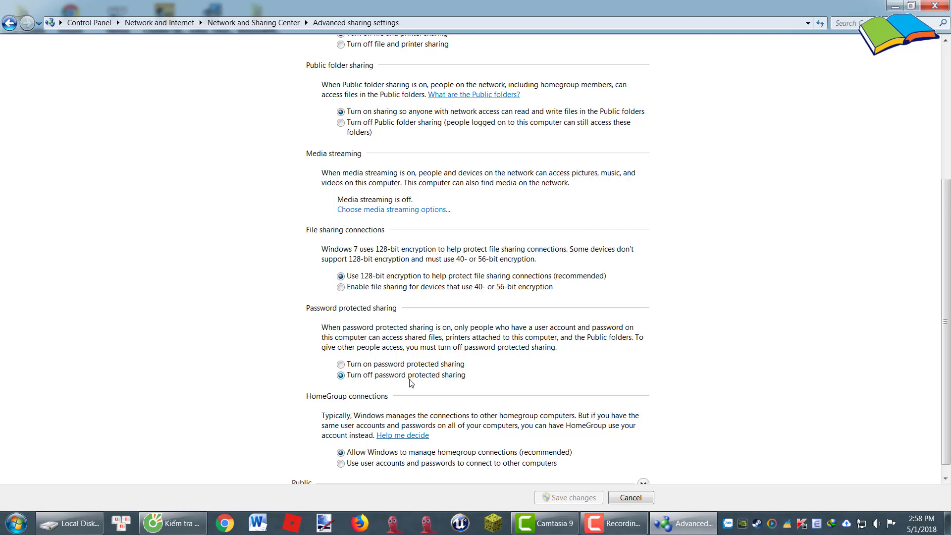
pyautogui.scroll(-1, 411, 382)
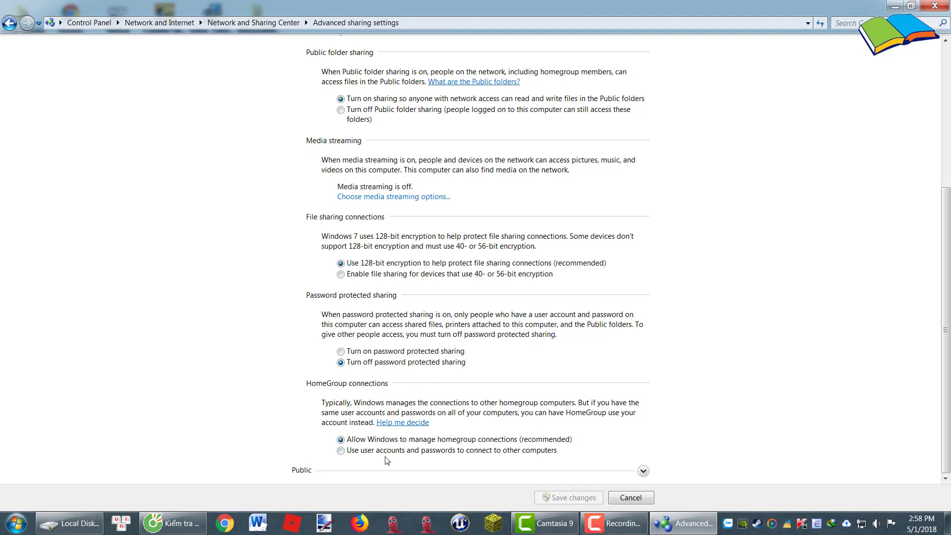
pyautogui.scroll(3, 446, 436)
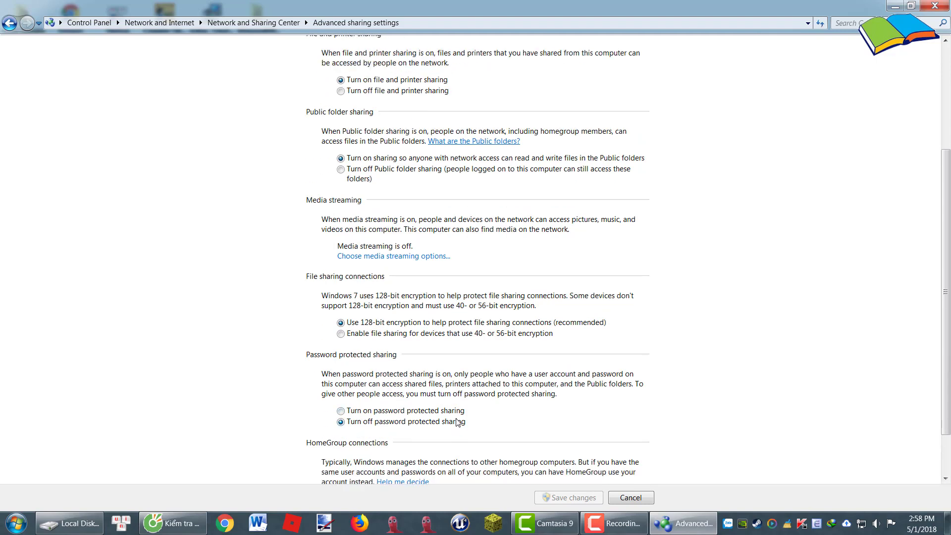
pyautogui.scroll(-3, 452, 424)
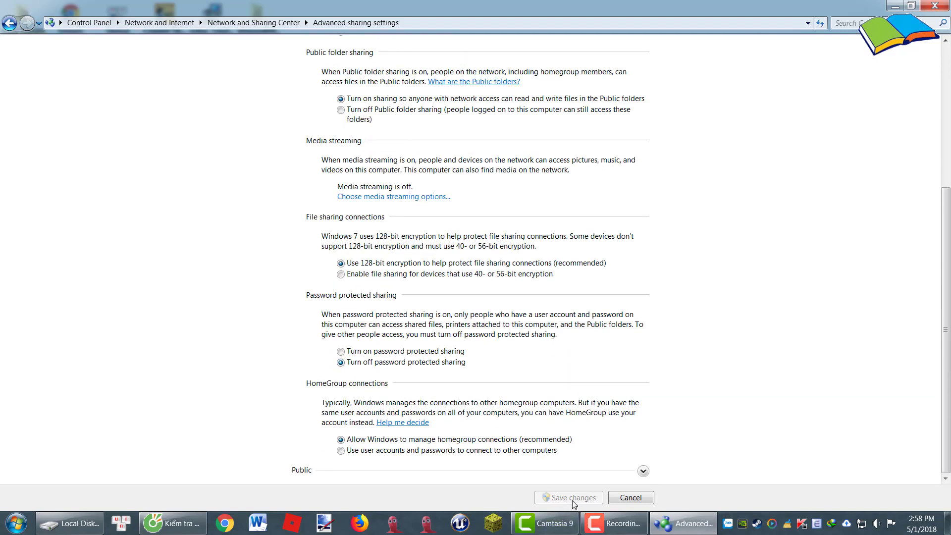
pyautogui.scroll(3, 554, 206)
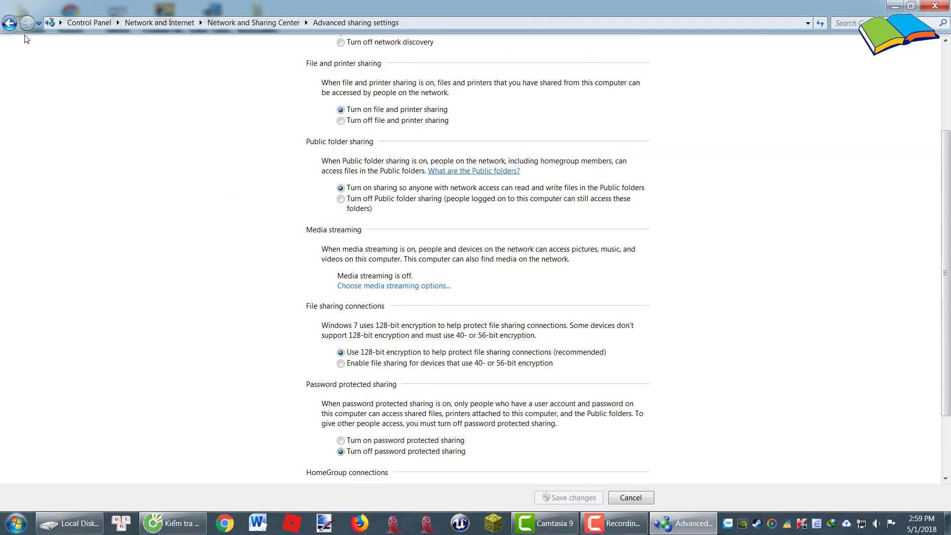
pyautogui.click(9, 23)
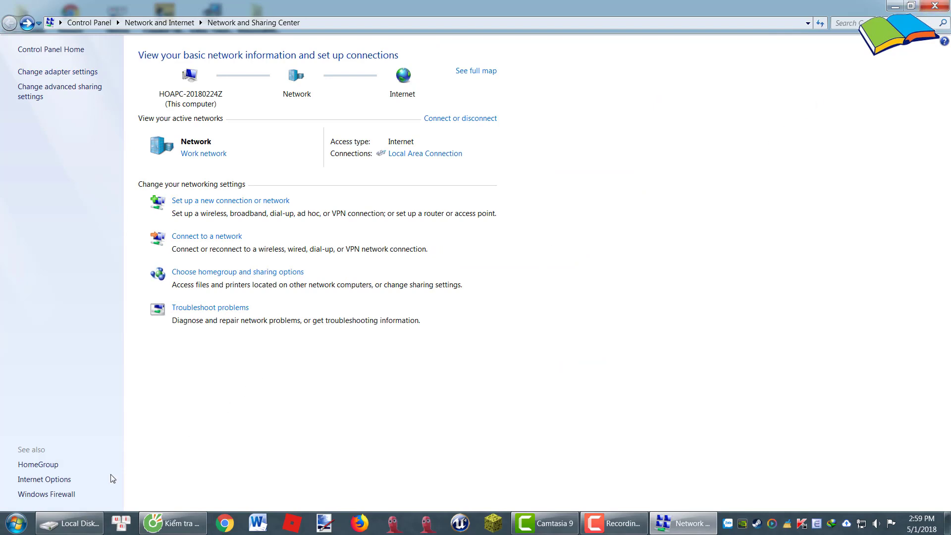
# - Open the Windows Firewall properties from the firewall's advanced settings
pyautogui.click(55, 495)
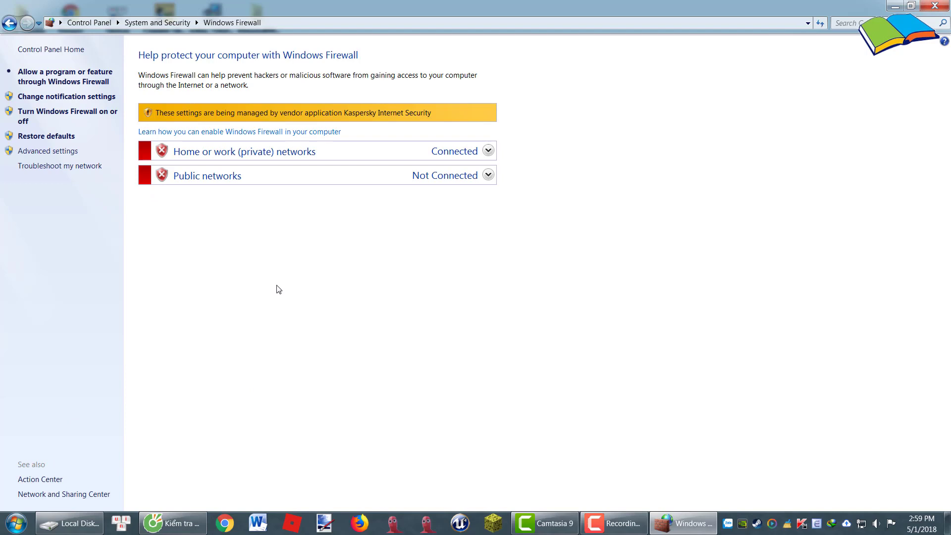
pyautogui.click(52, 153)
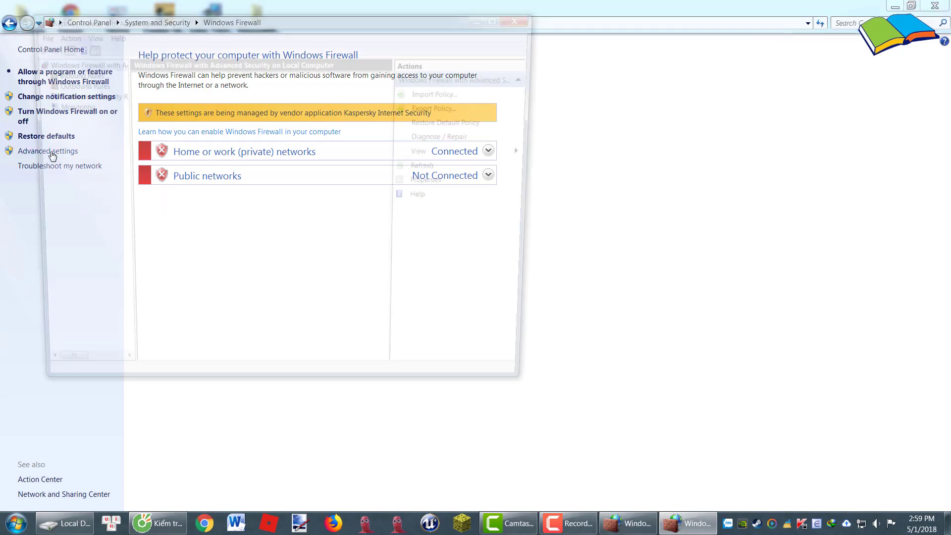
pyautogui.moveTo(233, 28); pyautogui.dragTo(377, 40)
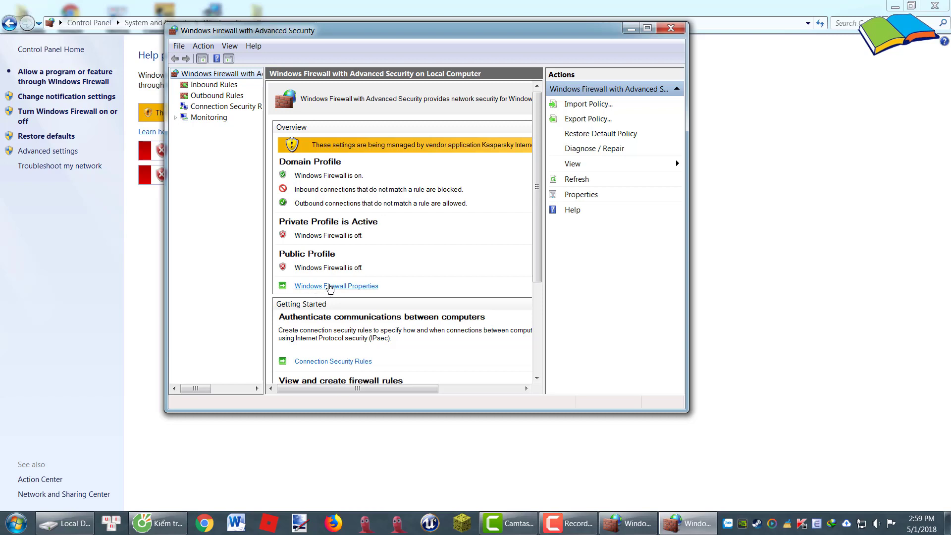
pyautogui.click(367, 287)
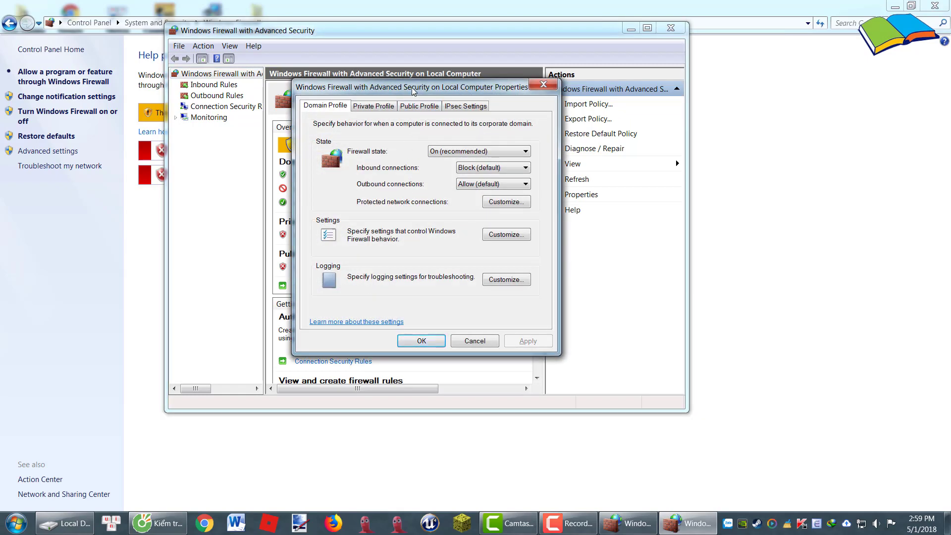
# - Set the firewall state to Off for the domain and private profiles, check the public profile, save the settings and close the firewall windows
pyautogui.moveTo(414, 92); pyautogui.dragTo(395, 124)
pyautogui.click(425, 184)
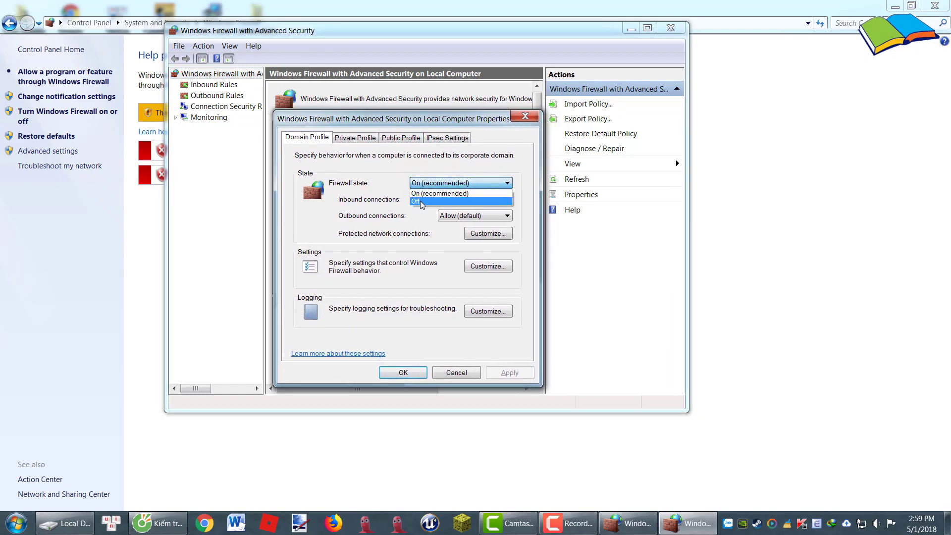
pyautogui.click(425, 200)
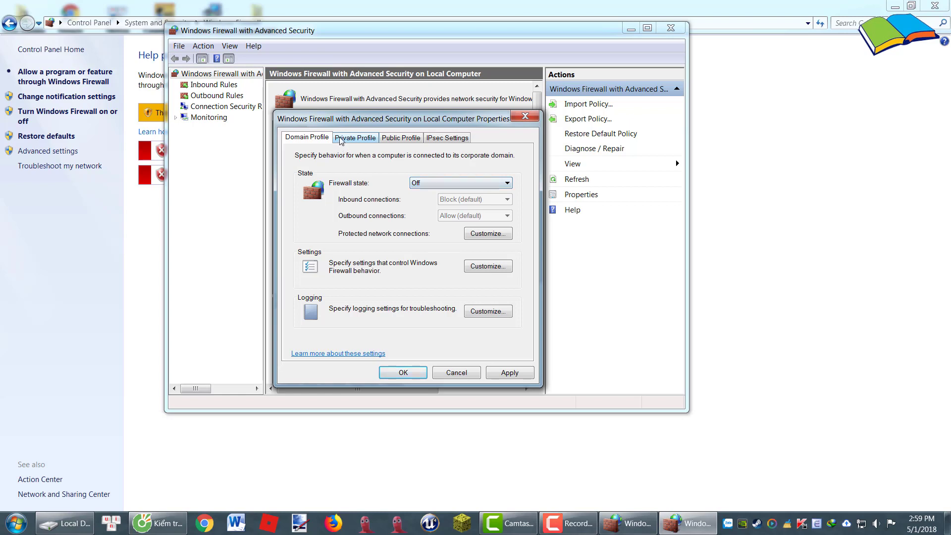
pyautogui.click(366, 141)
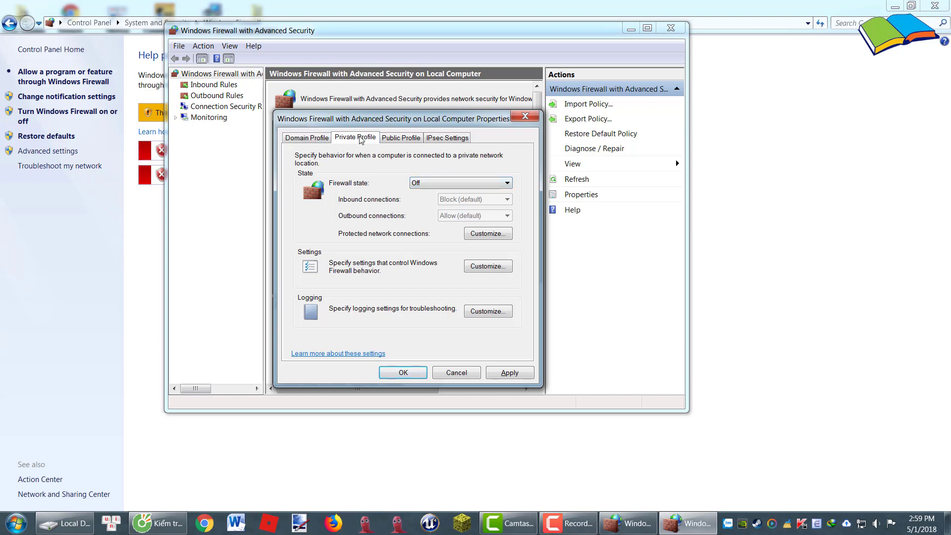
pyautogui.click(416, 184)
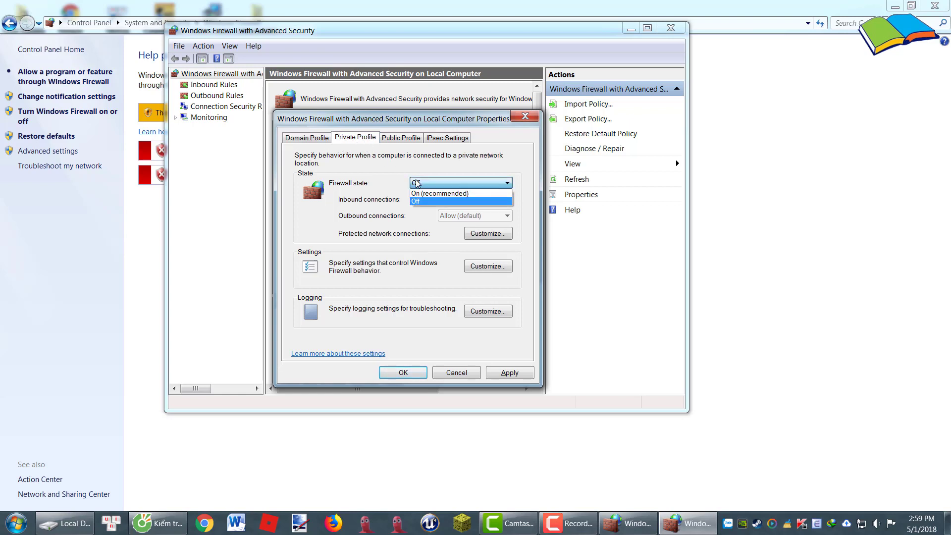
pyautogui.click(417, 201)
pyautogui.click(394, 140)
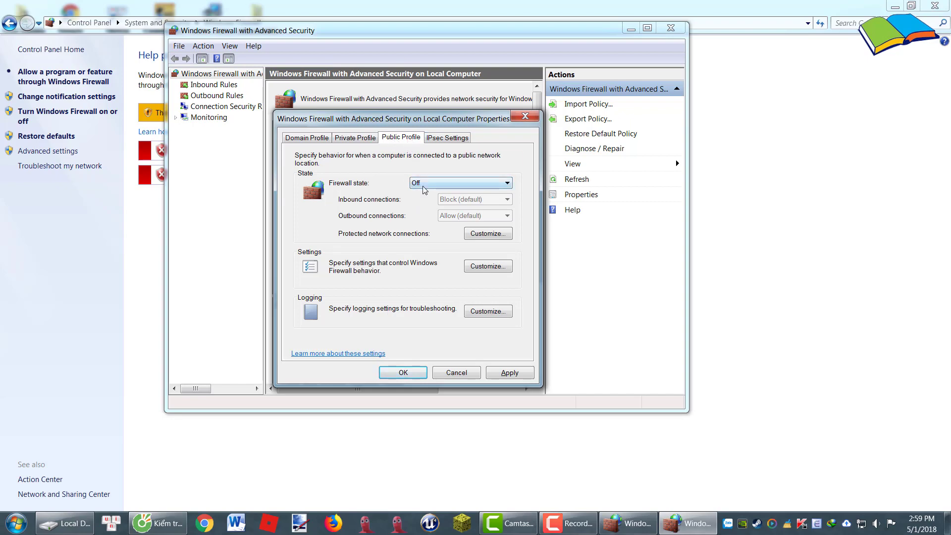
pyautogui.click(403, 372)
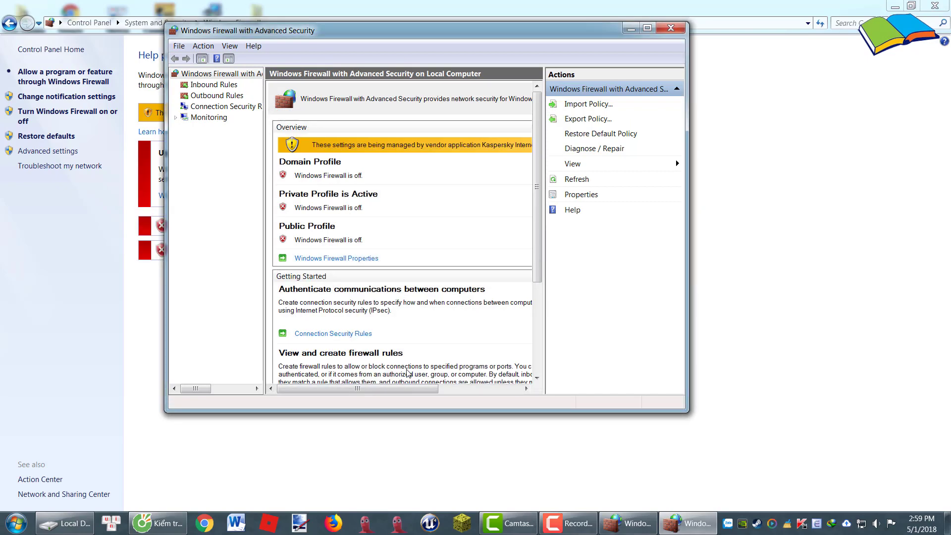
pyautogui.click(673, 29)
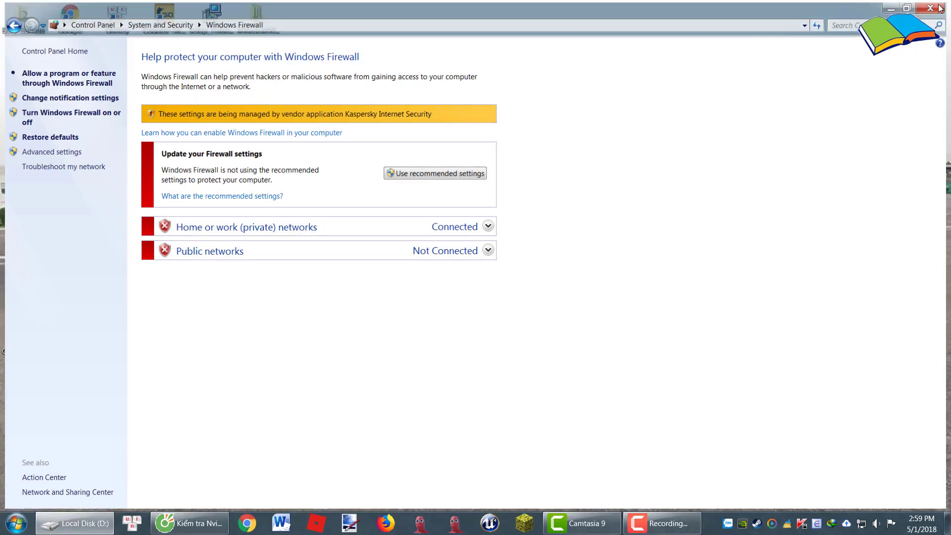
pyautogui.click(939, 8)
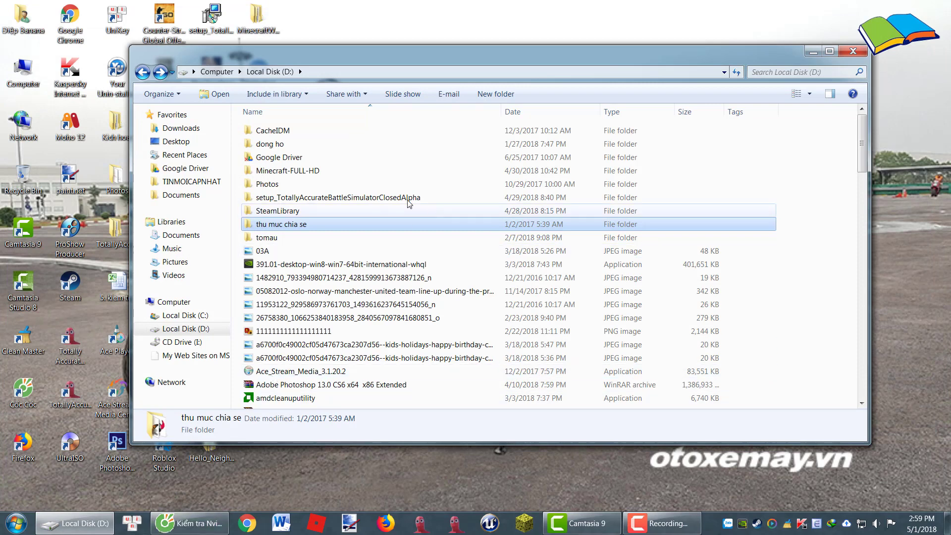
# - Open the properties of the folder "thu muc chia se" on drive D: and show its sharing settings
pyautogui.doubleClick(329, 56)
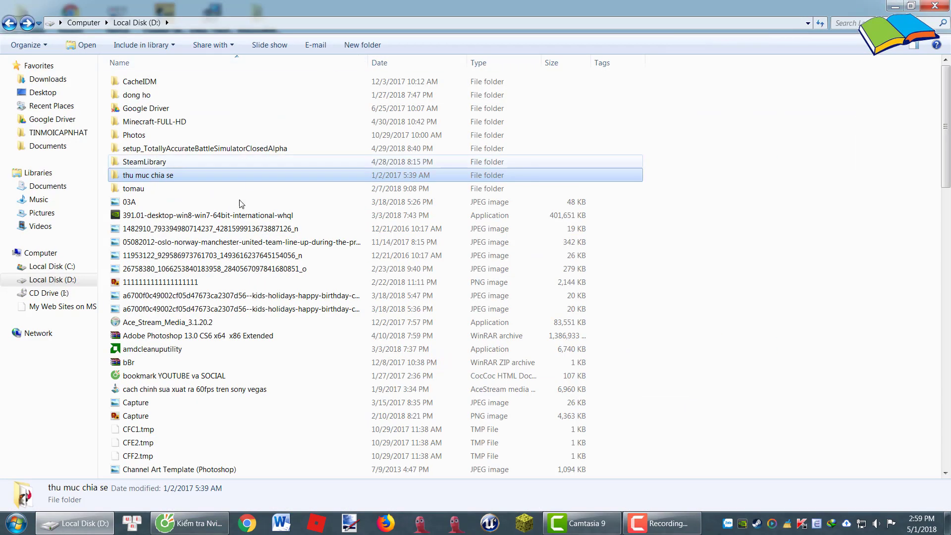
pyautogui.rightClick(156, 175)
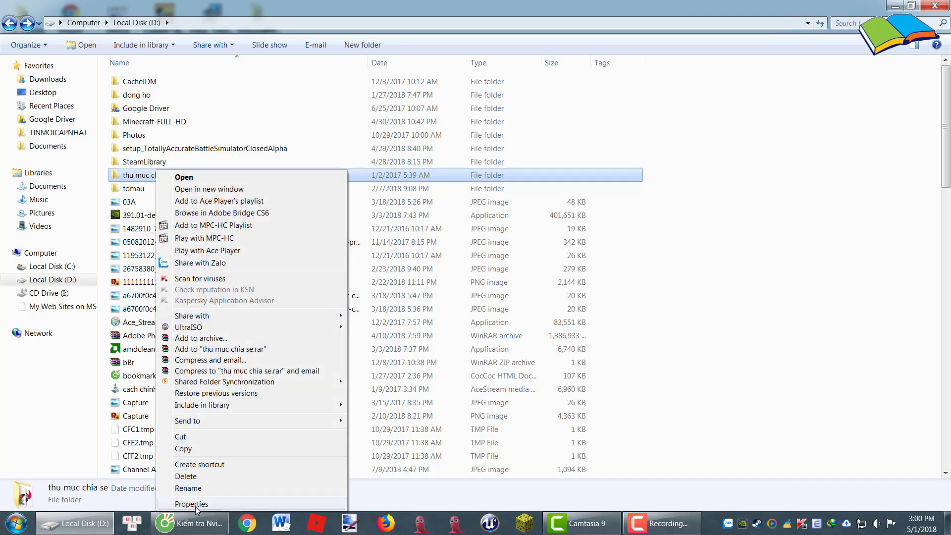
pyautogui.click(228, 504)
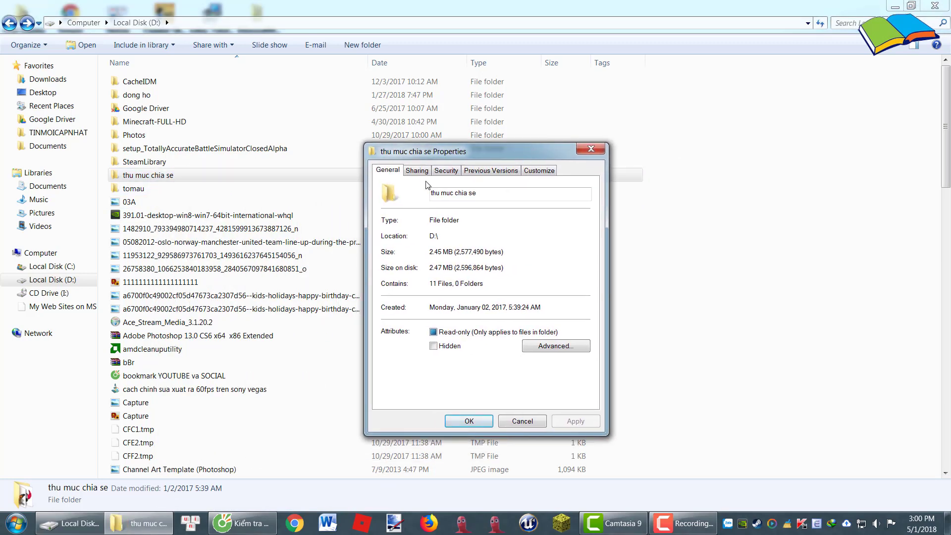
pyautogui.click(417, 171)
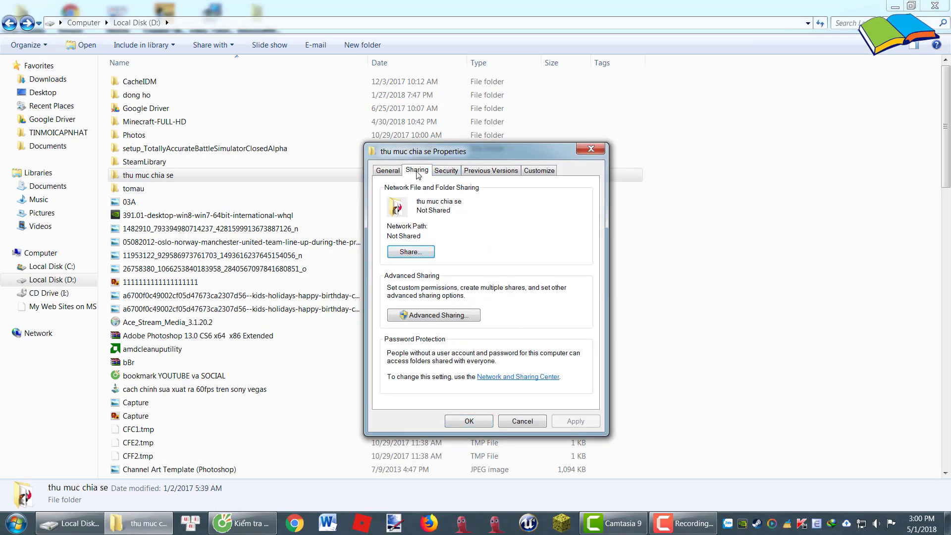
pyautogui.click(445, 171)
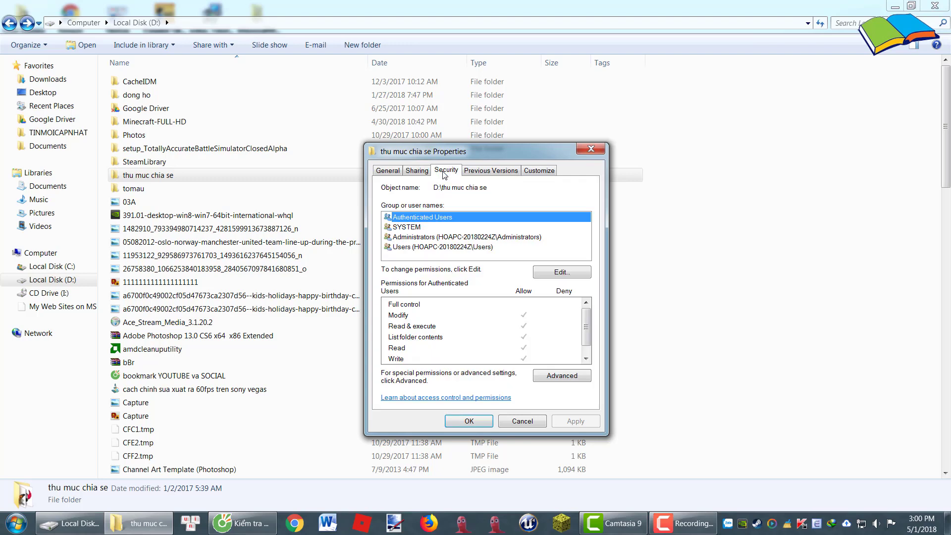
pyautogui.click(419, 173)
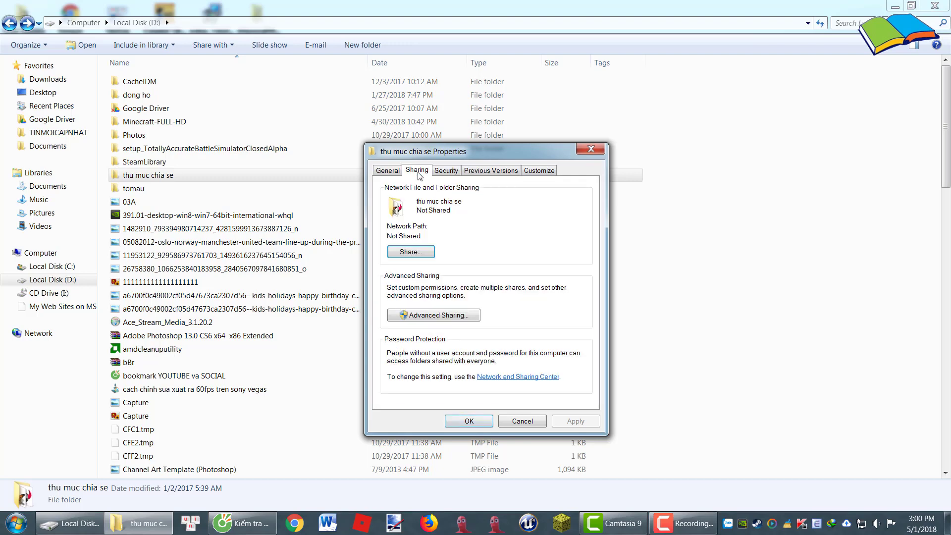
# - Share the folder through Advanced Sharing under the name "thu muc chia se", accepting the Read permission for Everyone
pyautogui.click(430, 316)
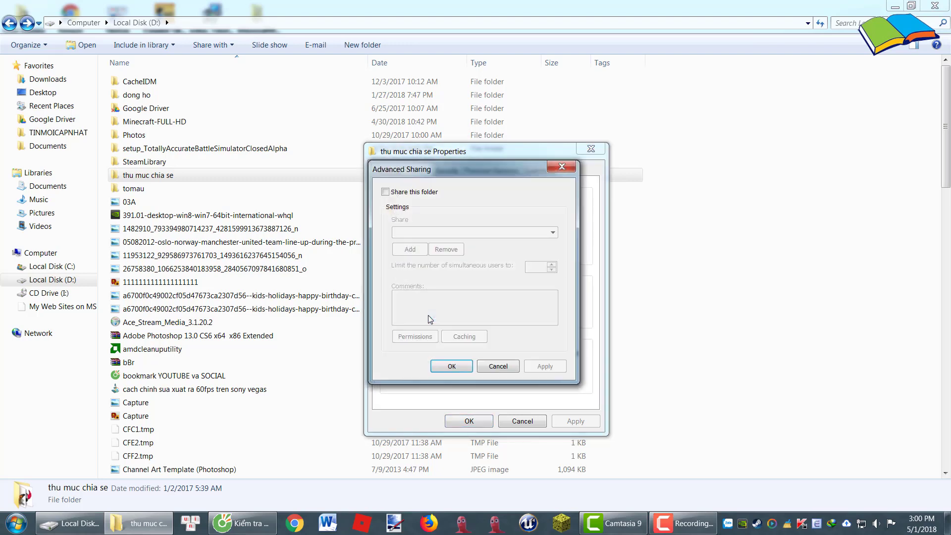
pyautogui.click(387, 193)
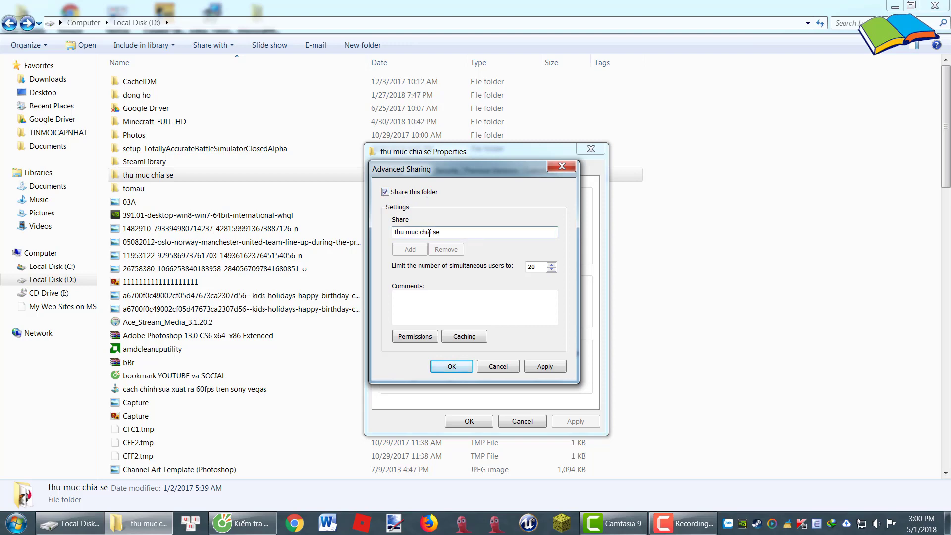
pyautogui.click(416, 337)
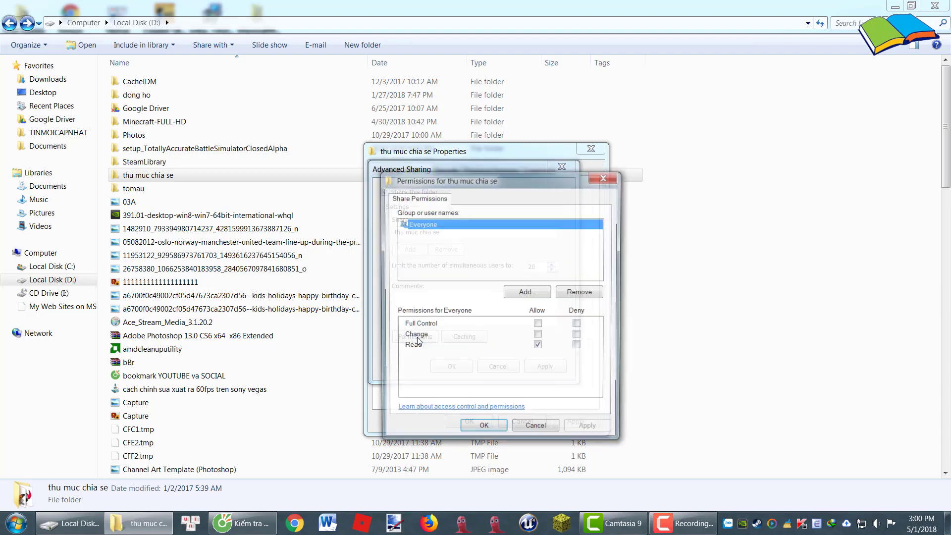
pyautogui.moveTo(566, 184); pyautogui.dragTo(604, 151)
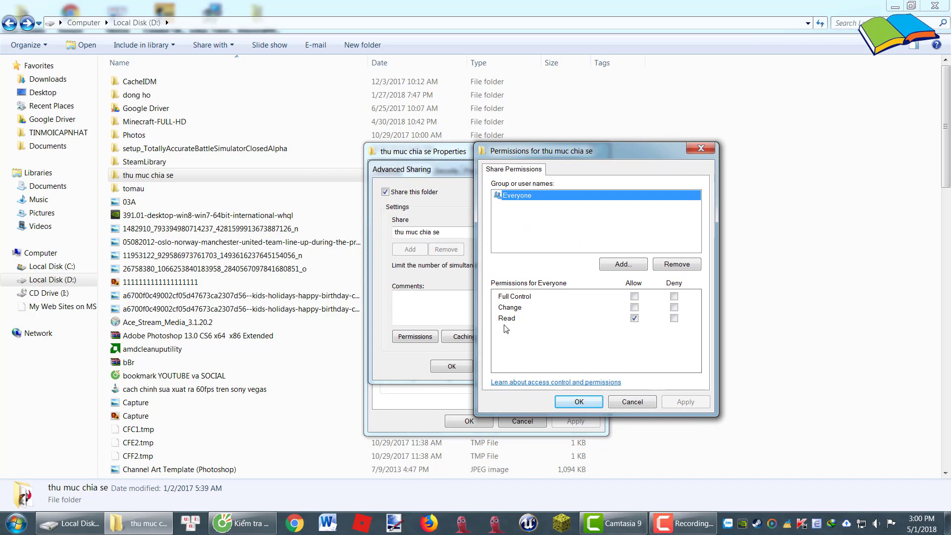
pyautogui.click(587, 403)
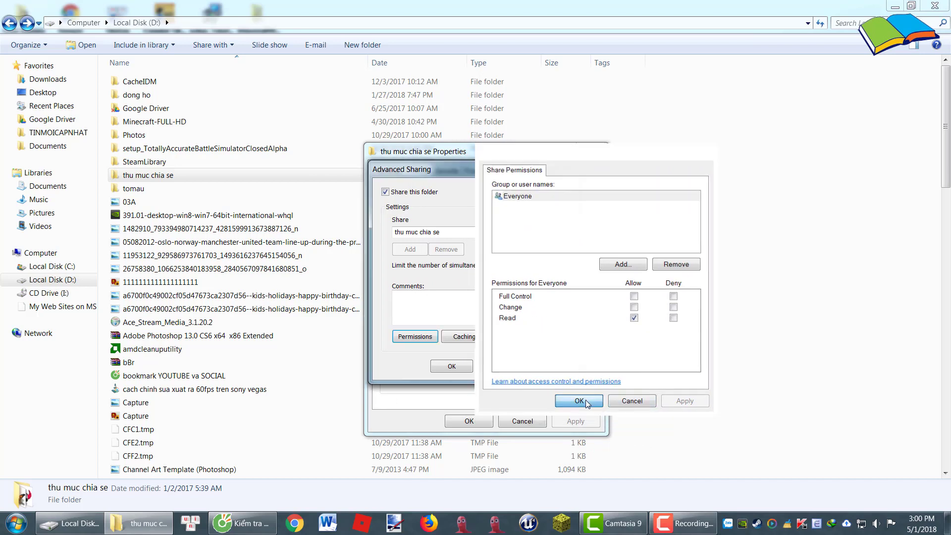
pyautogui.click(465, 368)
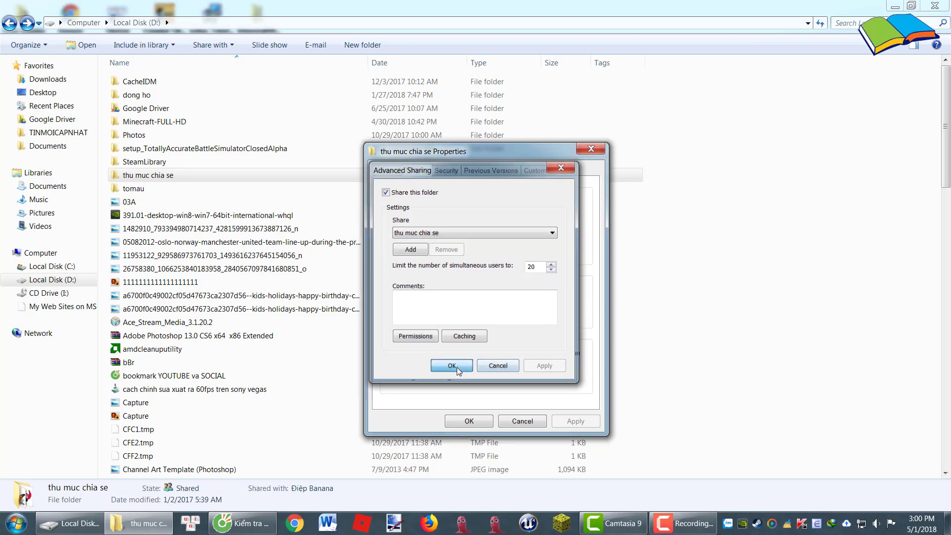
# - Add the group "everyone" to the folder's security permissions, checking the name before accepting it
pyautogui.click(447, 171)
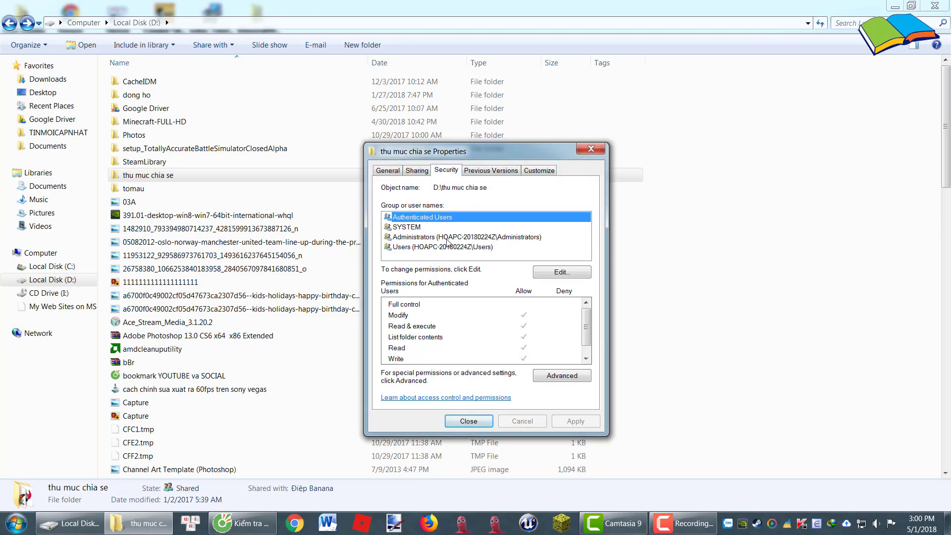
pyautogui.click(555, 276)
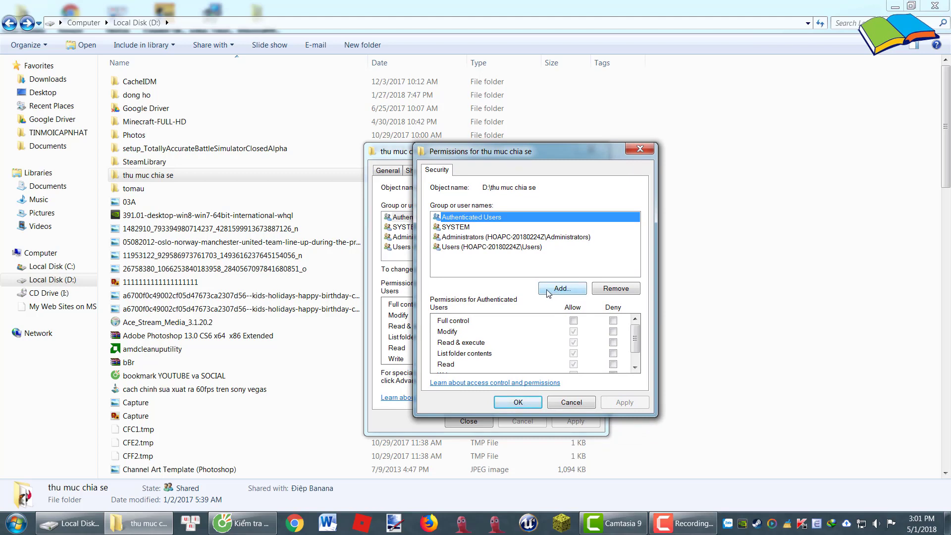
pyautogui.click(549, 292)
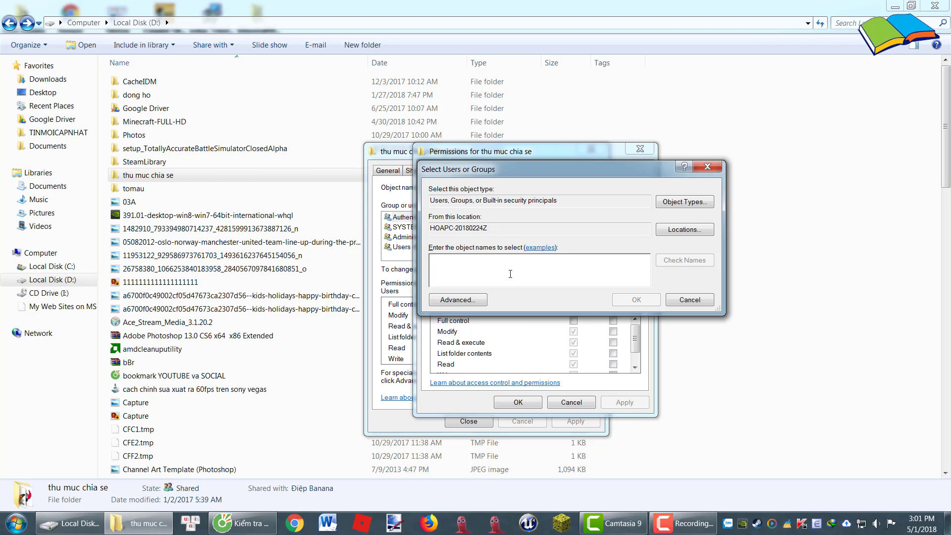
pyautogui.write('everyone')
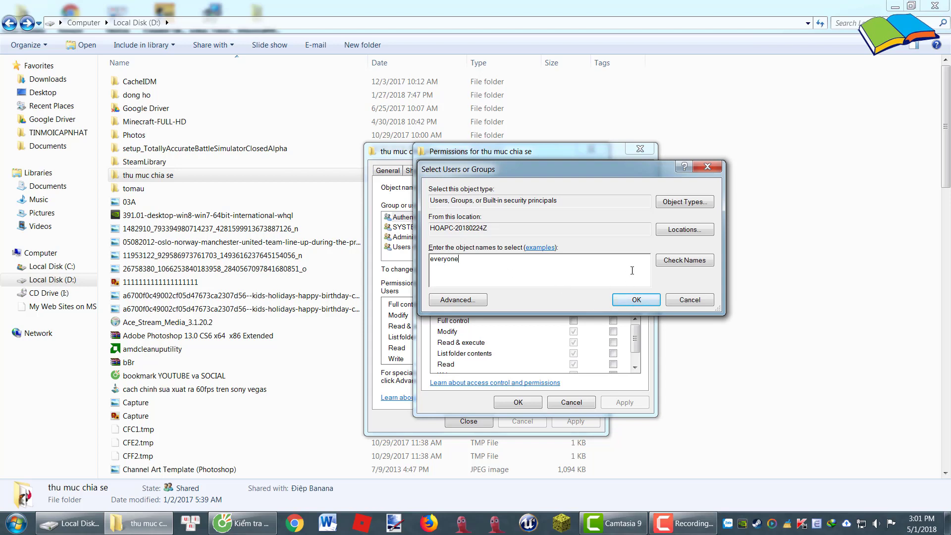
pyautogui.click(670, 263)
pyautogui.click(638, 301)
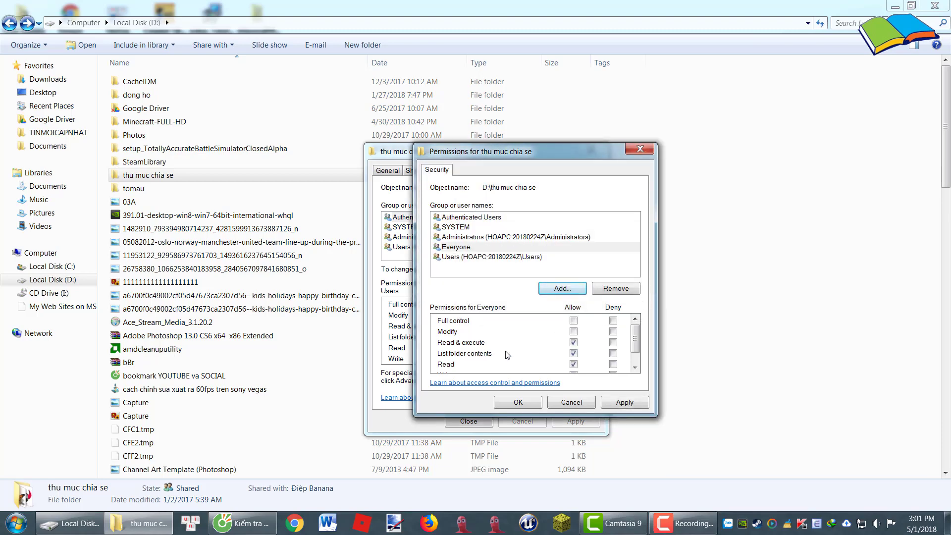
# - Try allowing Everyone Full control of the folder, and clear the Full control, Modify and Write permissions again
pyautogui.moveTo(638, 339)
pyautogui.mouseDown()
pyautogui.moveTo(638, 349)
pyautogui.moveTo(637, 333)
pyautogui.mouseUp()
pyautogui.click(573, 322)
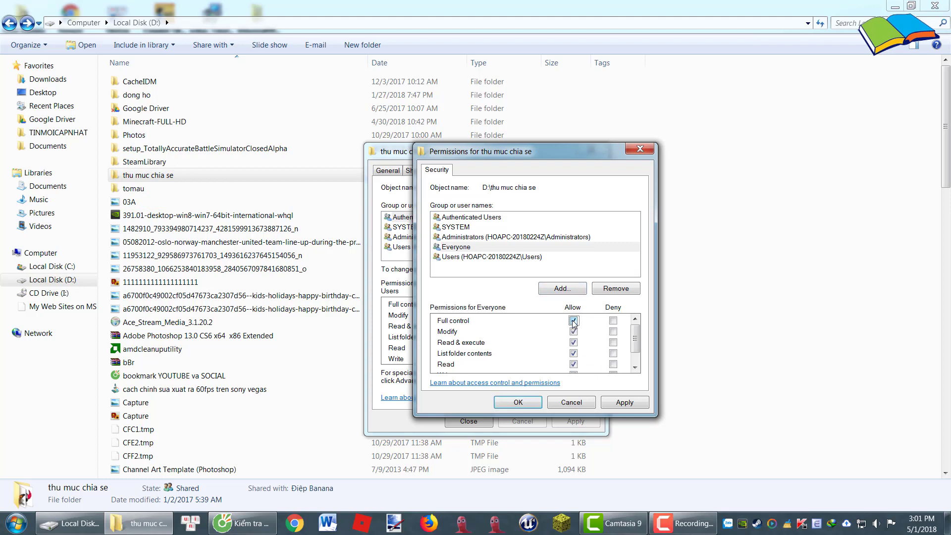
pyautogui.click(574, 321)
pyautogui.click(574, 331)
pyautogui.scroll(-1, 576, 347)
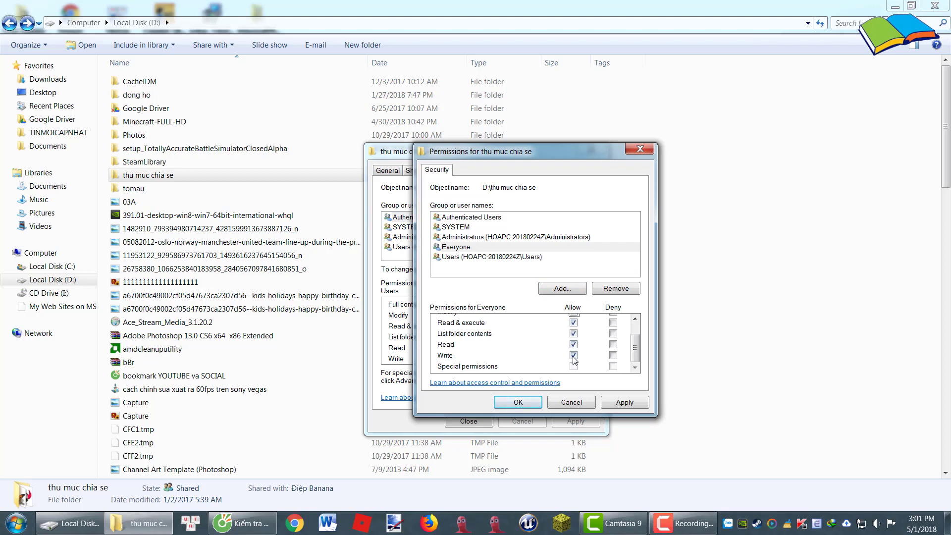
pyautogui.click(573, 356)
pyautogui.scroll(1, 579, 359)
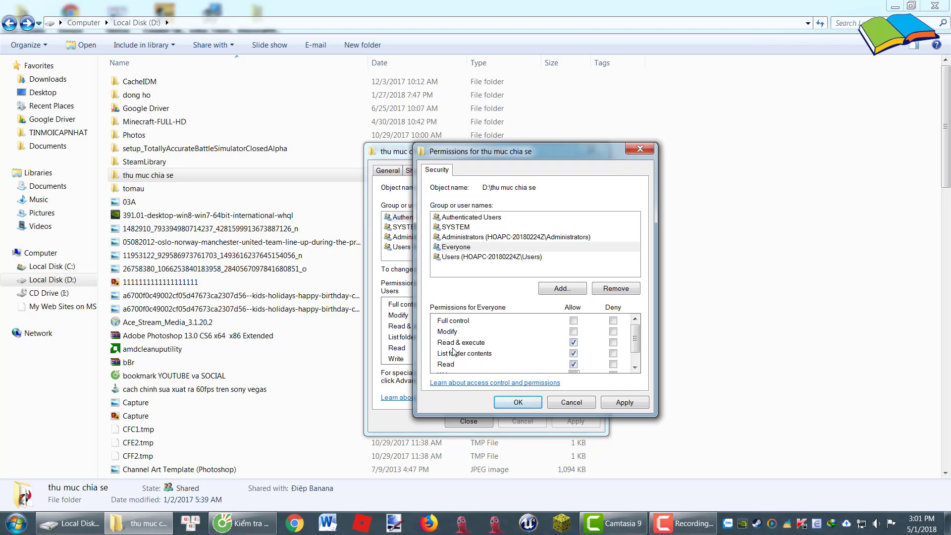
# - Apply the security permissions, check the entries for Everyone and Authenticated Users, and close the folder properties
pyautogui.click(620, 404)
pyautogui.click(513, 404)
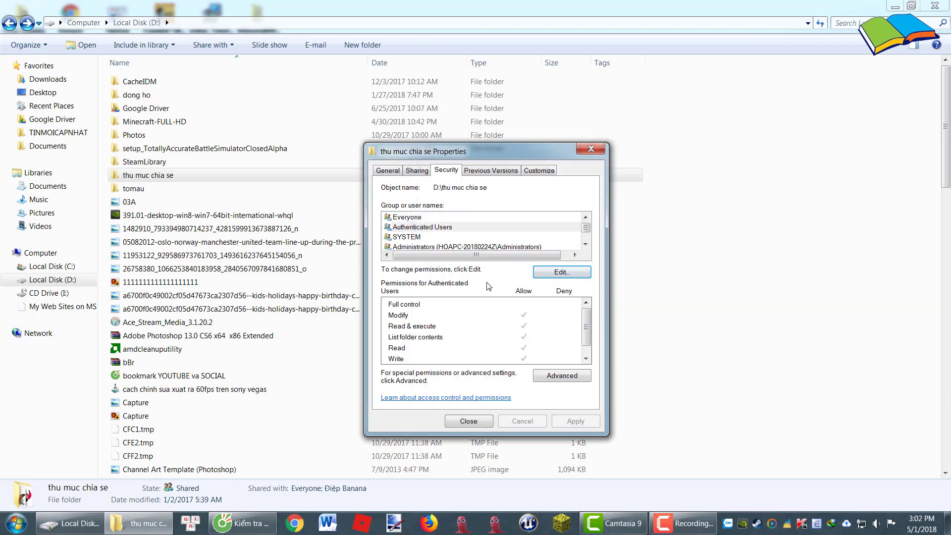
pyautogui.click(412, 218)
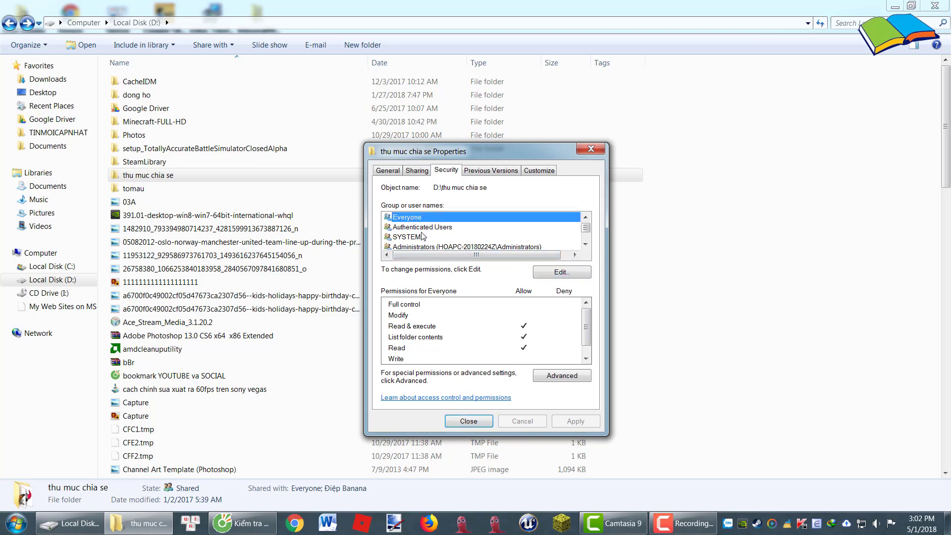
pyautogui.click(425, 227)
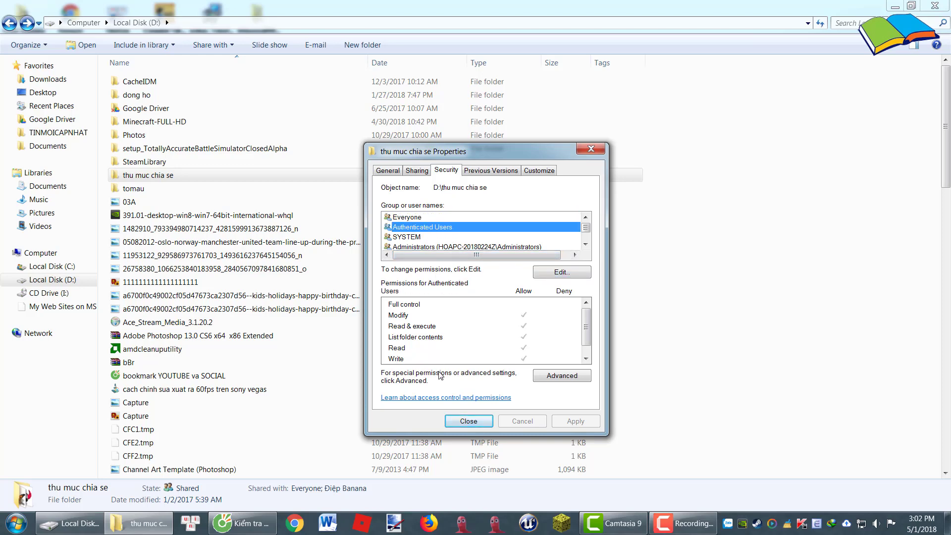
pyautogui.click(457, 421)
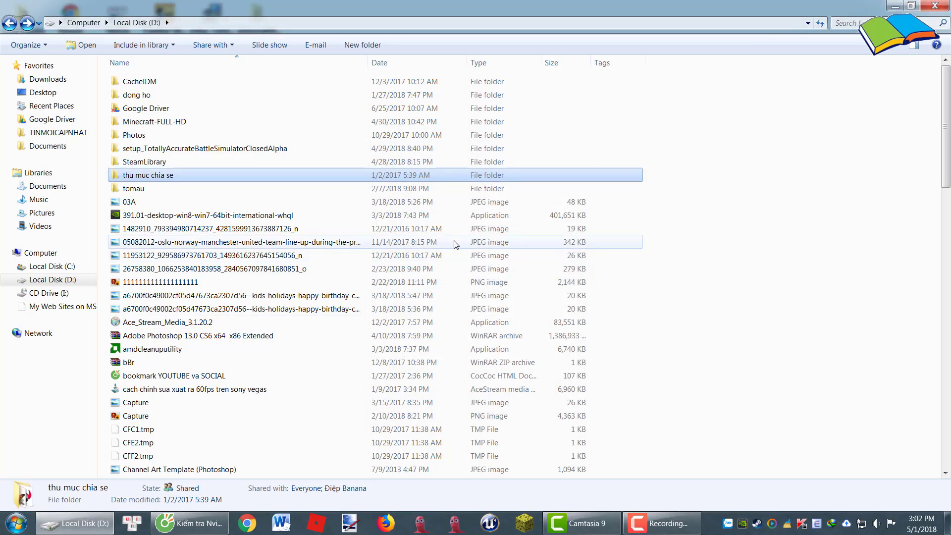
# - Open the advanced sharing settings from the Network and Sharing Center and review the Home or Work profile down to HomeGroup connections
pyautogui.rightClick(862, 524)
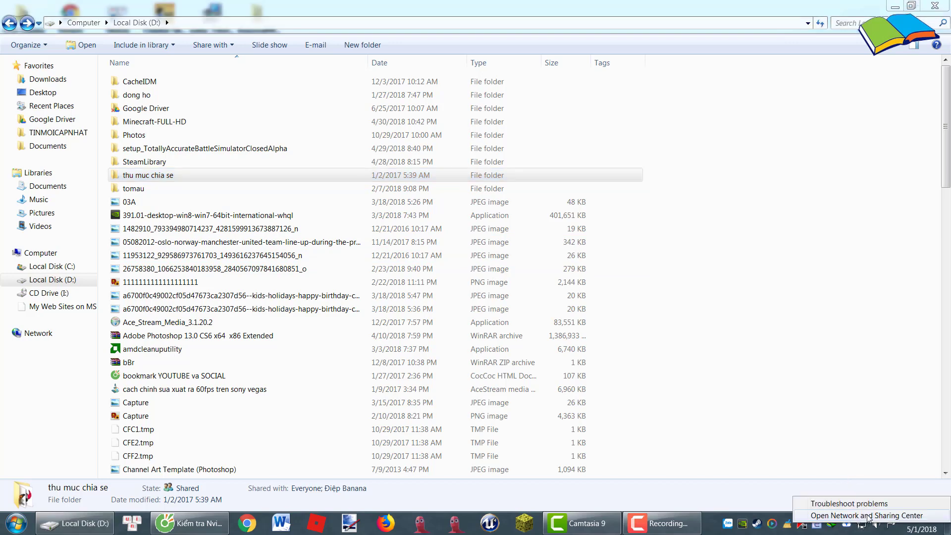
pyautogui.click(868, 516)
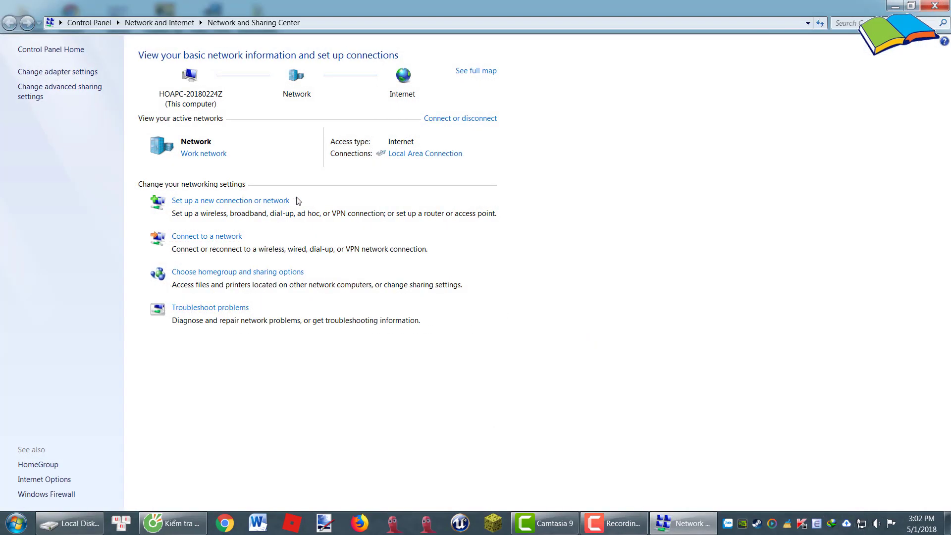
pyautogui.click(48, 94)
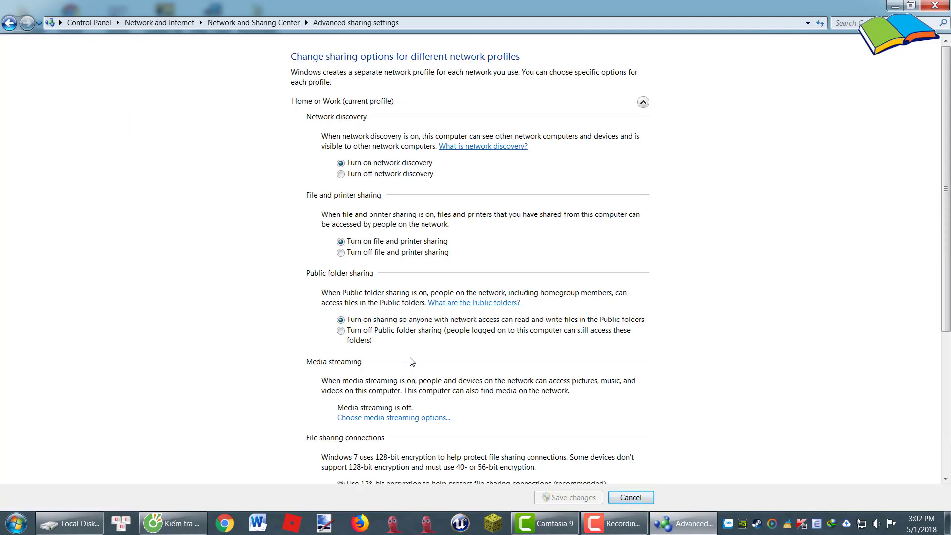
pyautogui.moveTo(946, 188); pyautogui.dragTo(946, 330)
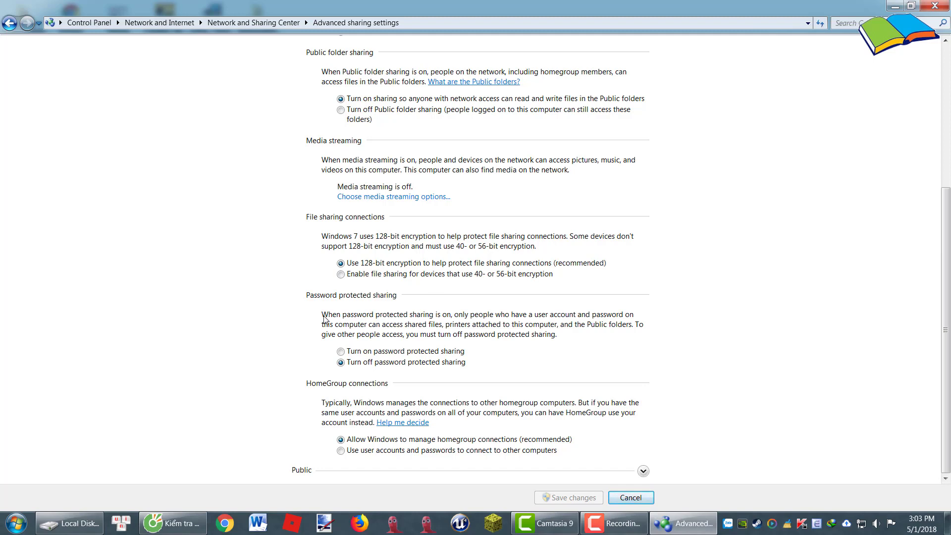
# - Open the network path \\192.168.0.6 through the Run dialog to reach that computer's shared folders
pyautogui.press('super+r')
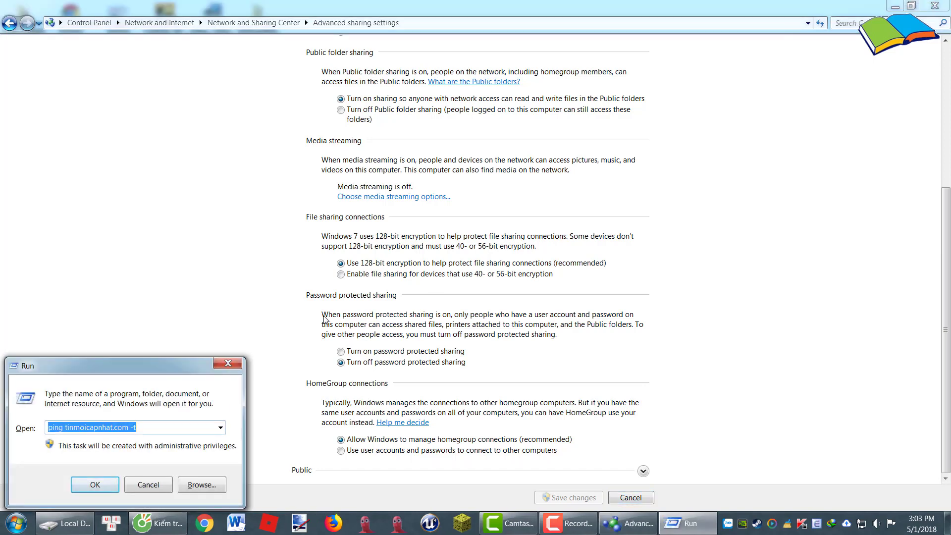
pyautogui.write('\\\\')
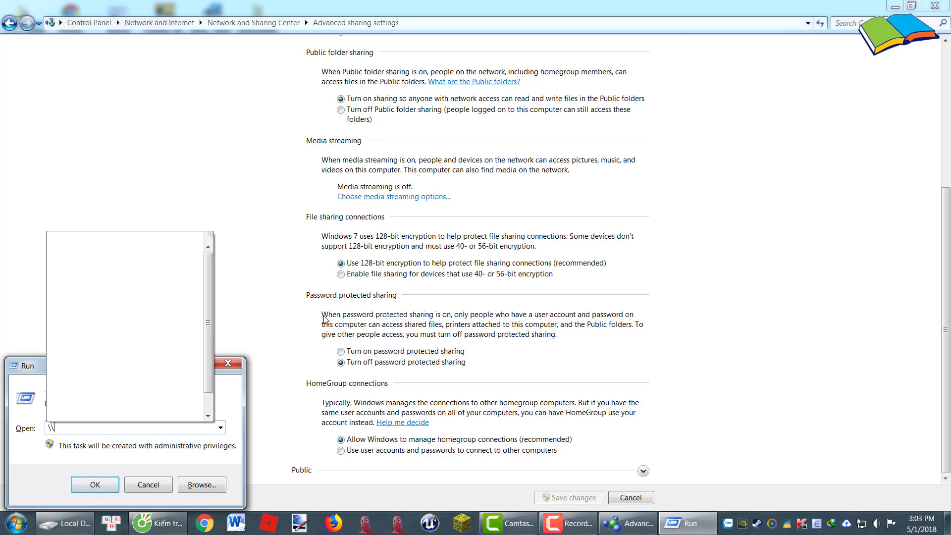
pyautogui.write('192.168.0.6')
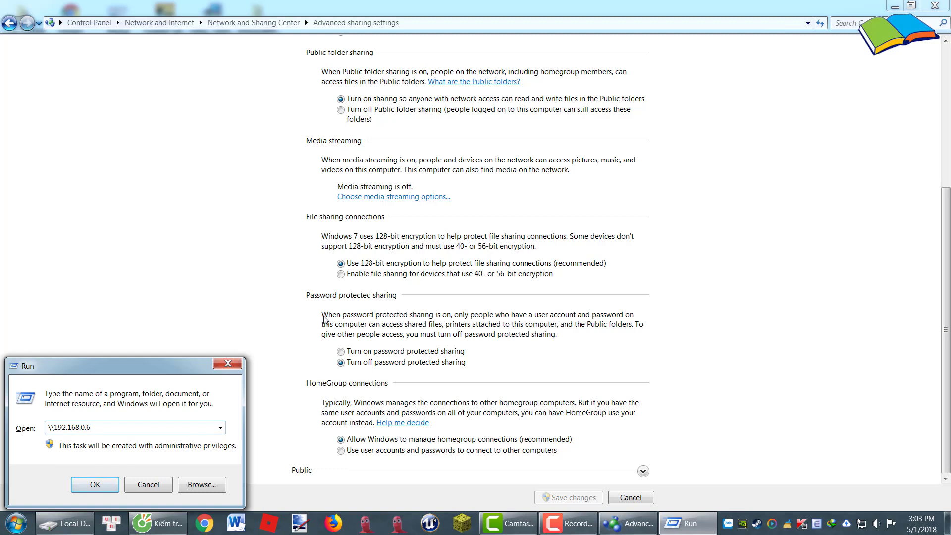
pyautogui.moveTo(183, 362); pyautogui.dragTo(251, 304)
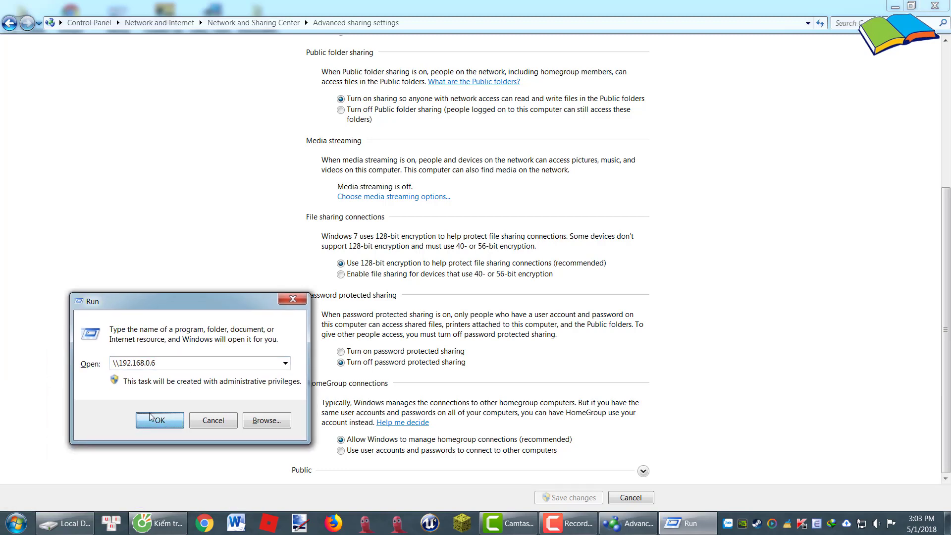